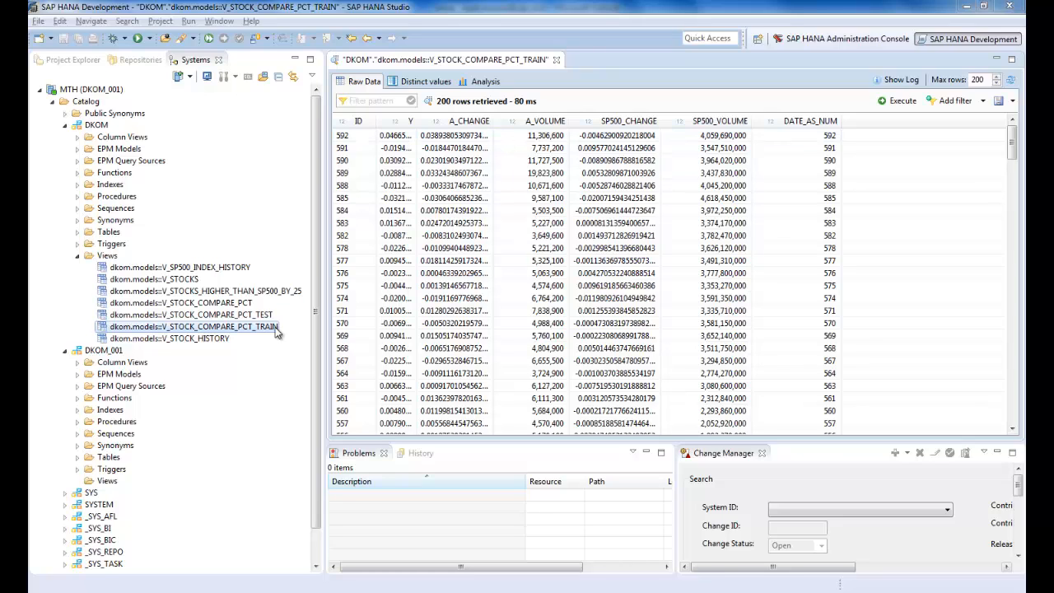
Step: Open a data preview of the V_STOCK_COMPARE_PCT_TEST view in the DKOM schema
{"action": "left_click", "coordinate": [262, 316]}
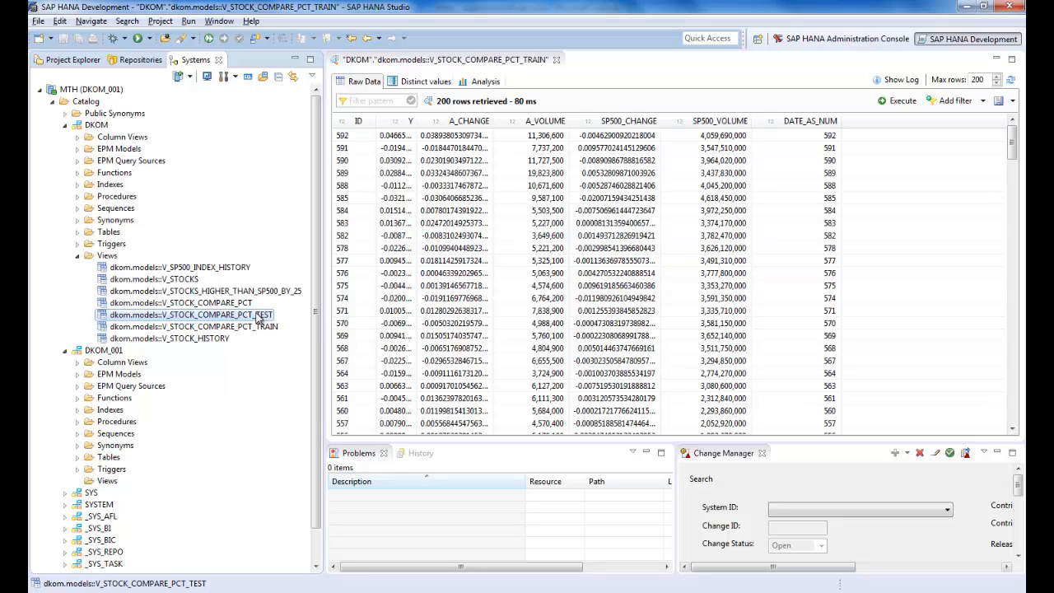
{"action": "right_click", "coordinate": [262, 318]}
{"action": "left_click", "coordinate": [284, 354]}
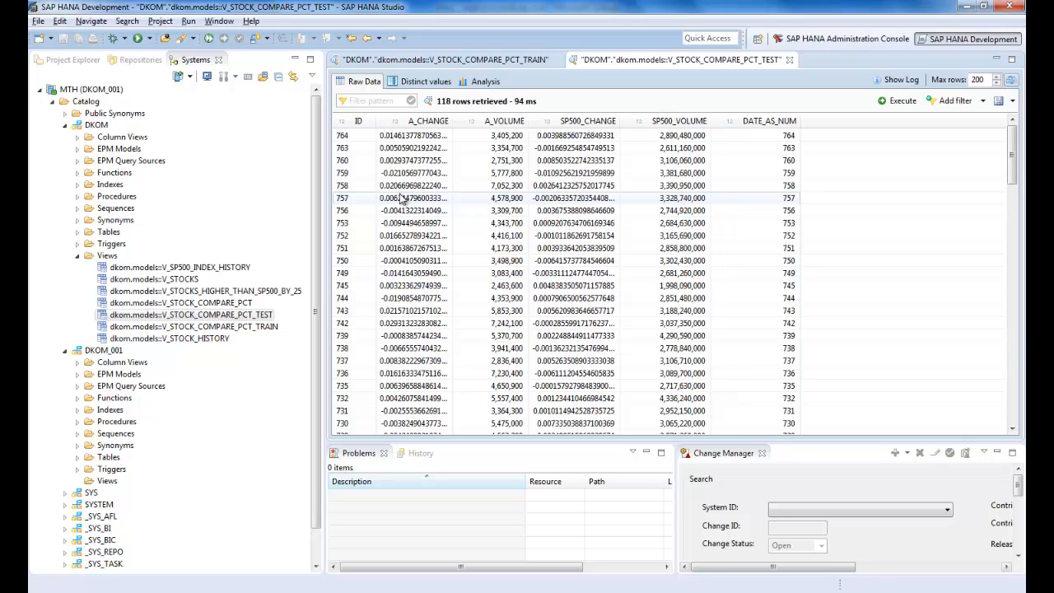
Step: Create a flowgraph model named lr in the dkom/graphs/dkom_001 repository package, for activation as a stored procedure
{"action": "left_click", "coordinate": [140, 61]}
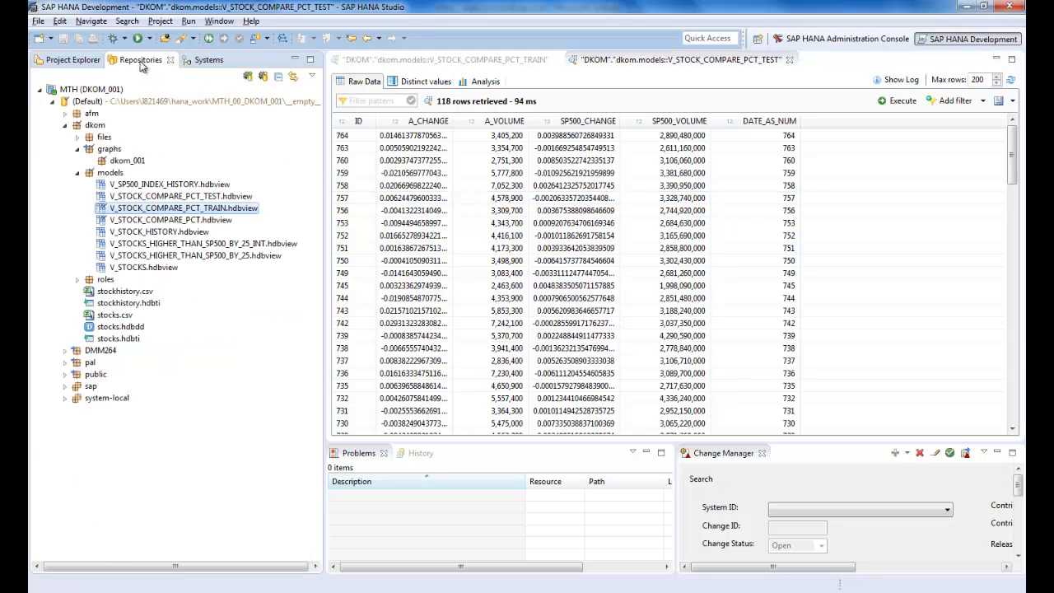
{"action": "right_click", "coordinate": [132, 162]}
{"action": "mouse_move", "coordinate": [163, 170]}
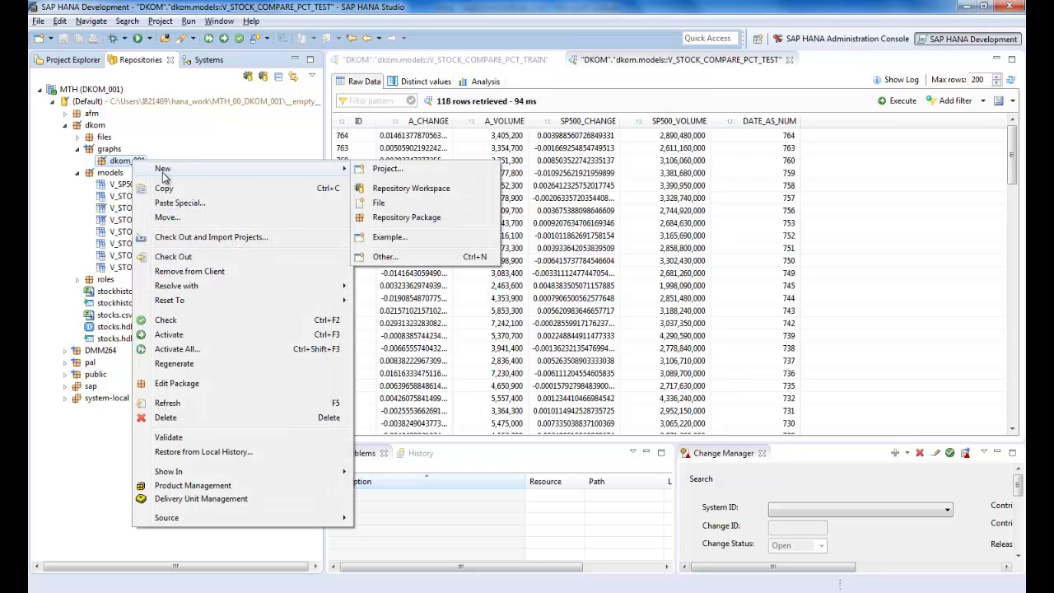
{"action": "left_click", "coordinate": [384, 257]}
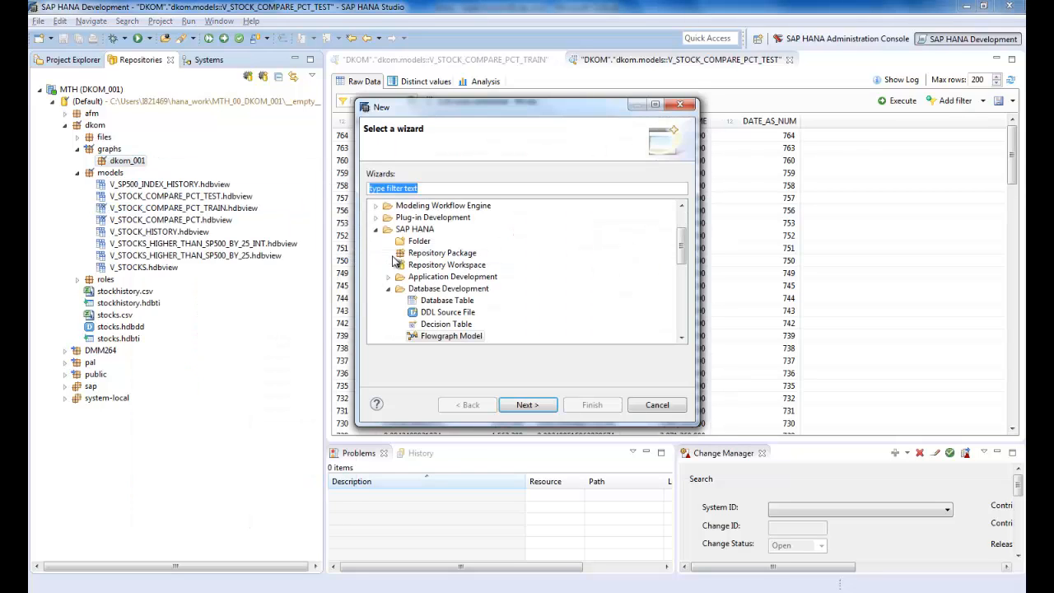
{"action": "left_click", "coordinate": [438, 337]}
{"action": "left_click", "coordinate": [531, 405]}
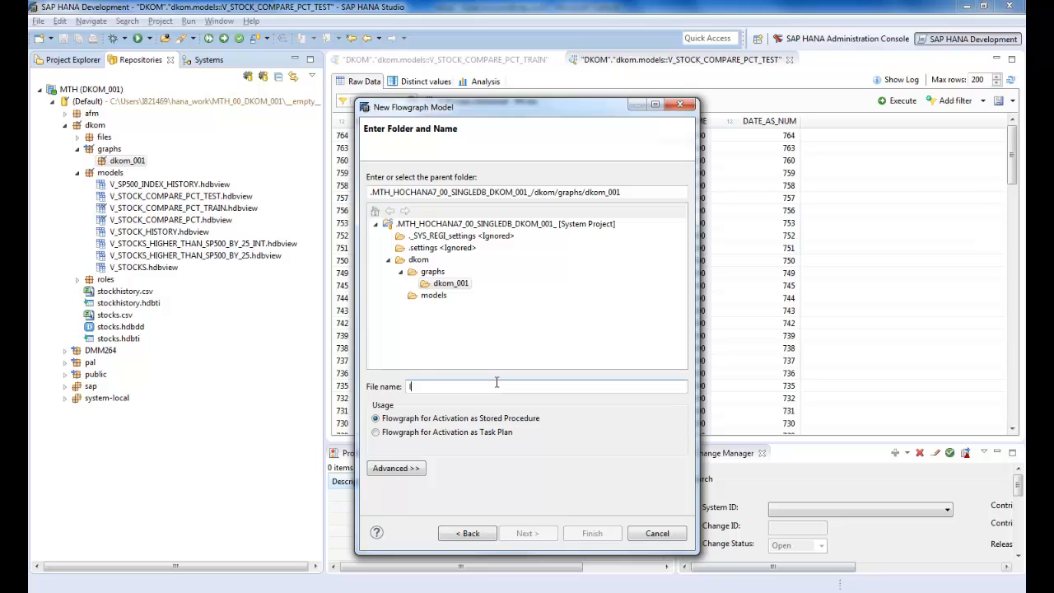
{"action": "type", "text": "lr.hdbflowgraph"}
{"action": "left_click", "coordinate": [589, 533]}
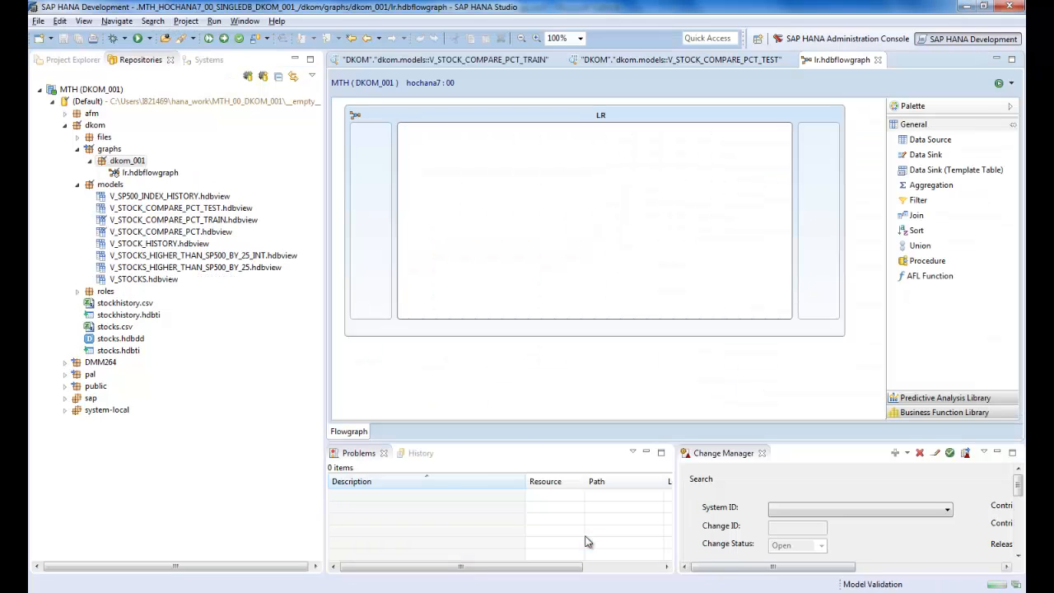
Step: Add the V_STOCK_COMPARE_PCT_TRAIN and V_STOCK_COMPARE_PCT_TEST views as data sources and a template-table data sink to the flowgraph
{"action": "left_click", "coordinate": [197, 60]}
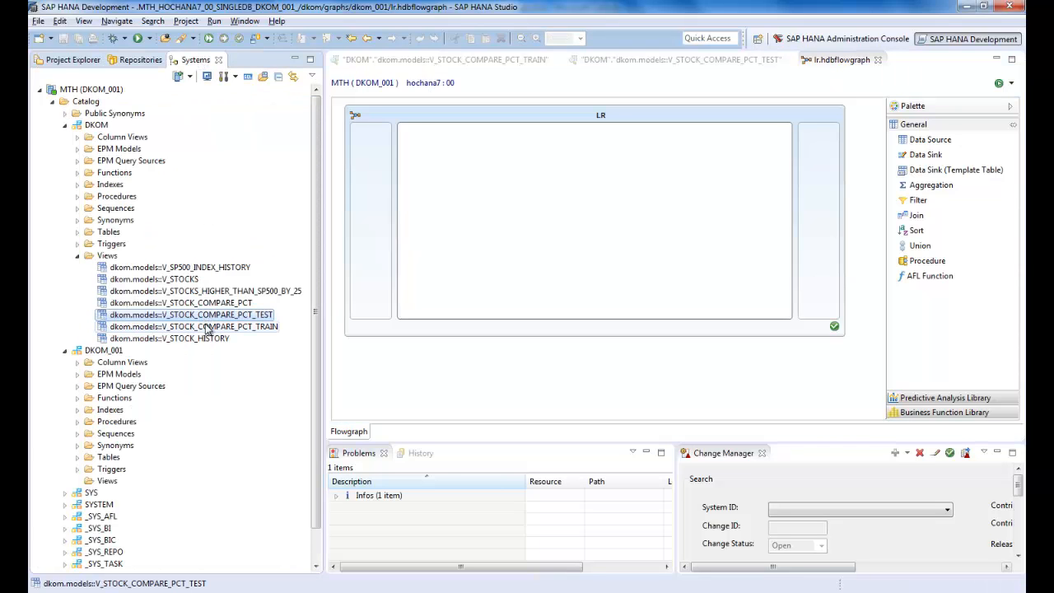
{"action": "left_click_drag", "start_coordinate": [207, 327], "coordinate": [440, 147]}
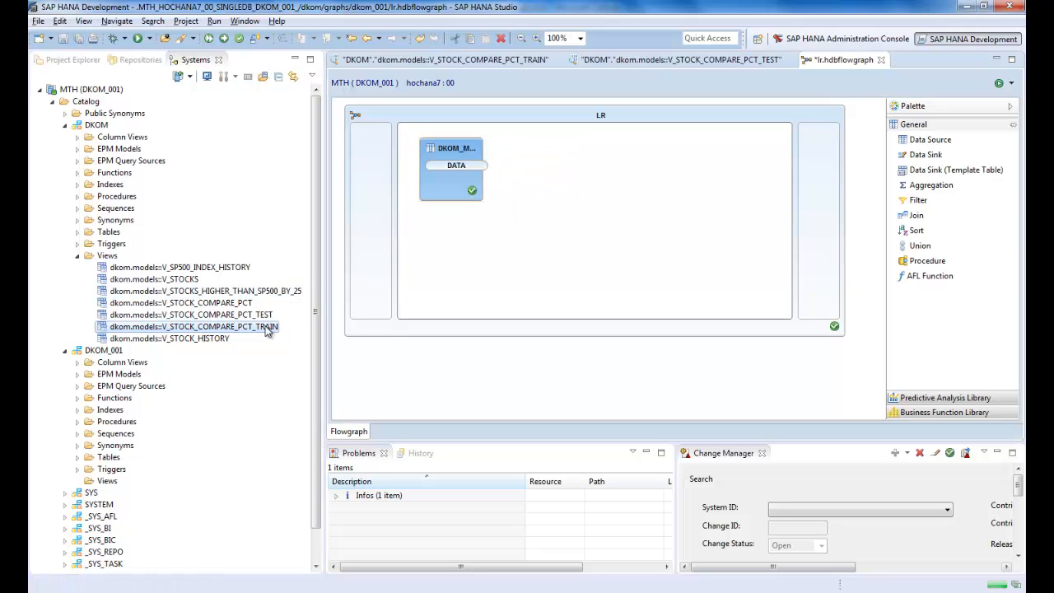
{"action": "left_click_drag", "start_coordinate": [260, 316], "coordinate": [445, 246]}
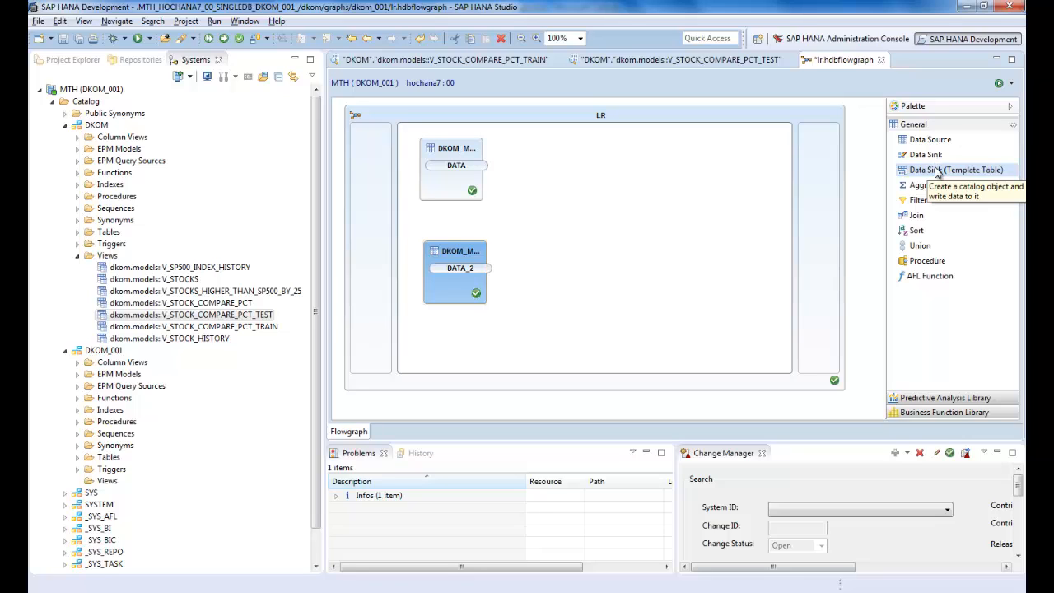
{"action": "left_click_drag", "start_coordinate": [936, 171], "coordinate": [735, 216]}
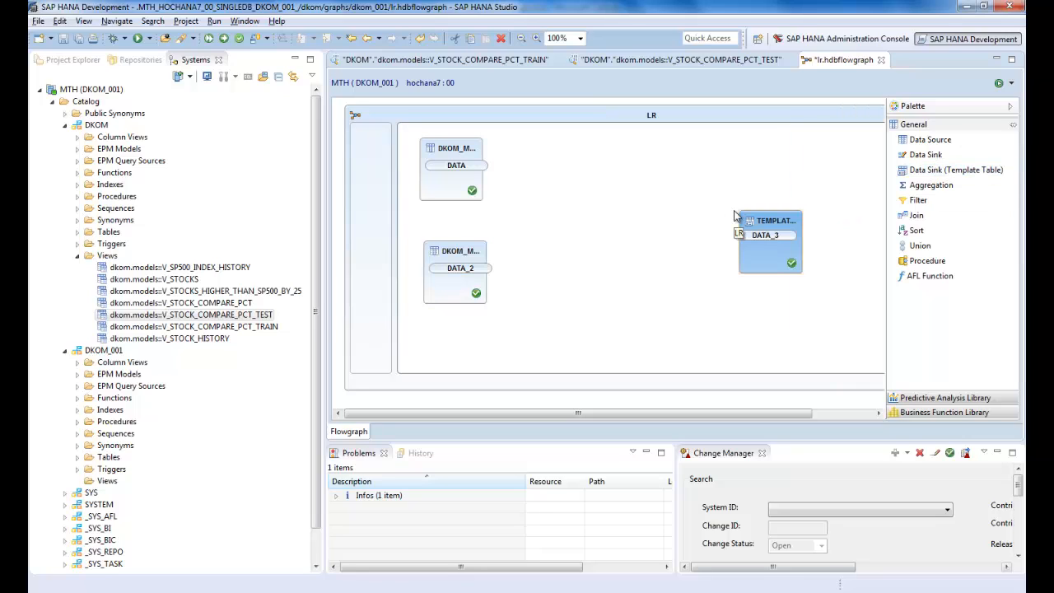
Step: Add the Linear Regression and Linear Regression (Forecast) functions from the Predictive Analysis Library between the sources and the sink
{"action": "left_click", "coordinate": [924, 398]}
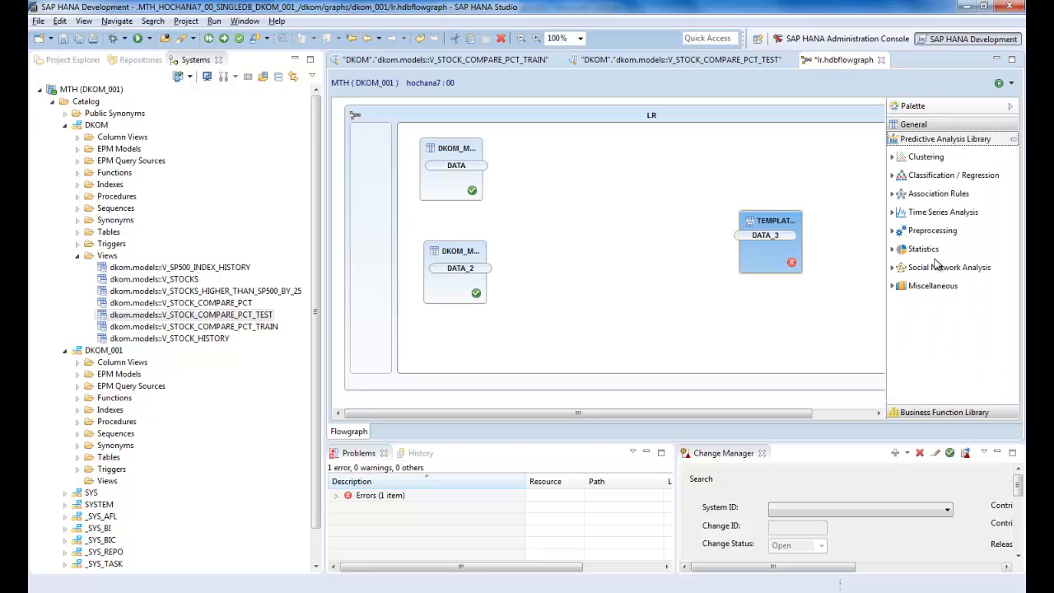
{"action": "left_click", "coordinate": [892, 177]}
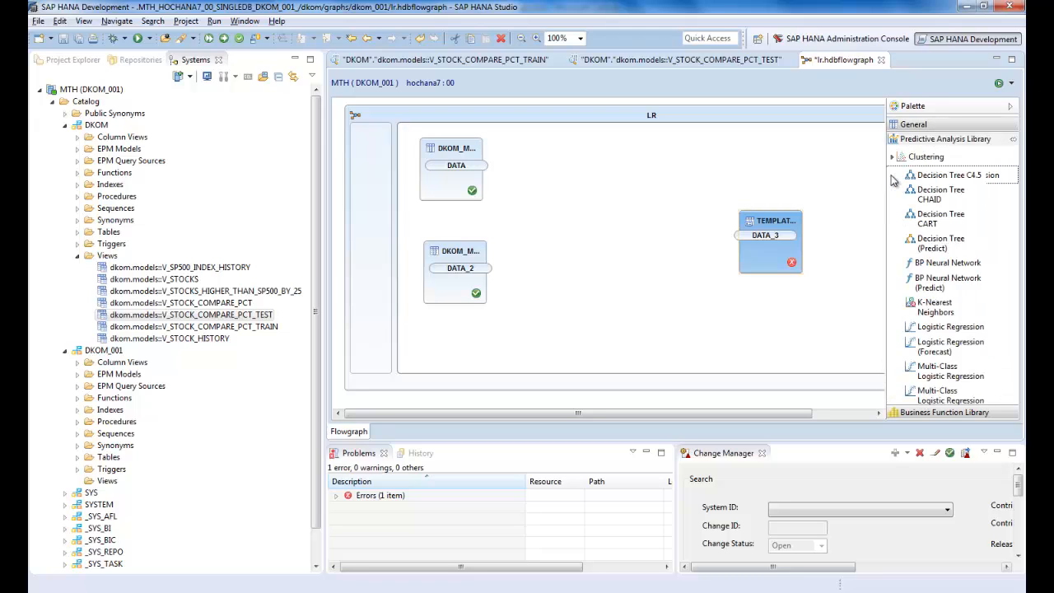
{"action": "left_click", "coordinate": [962, 408]}
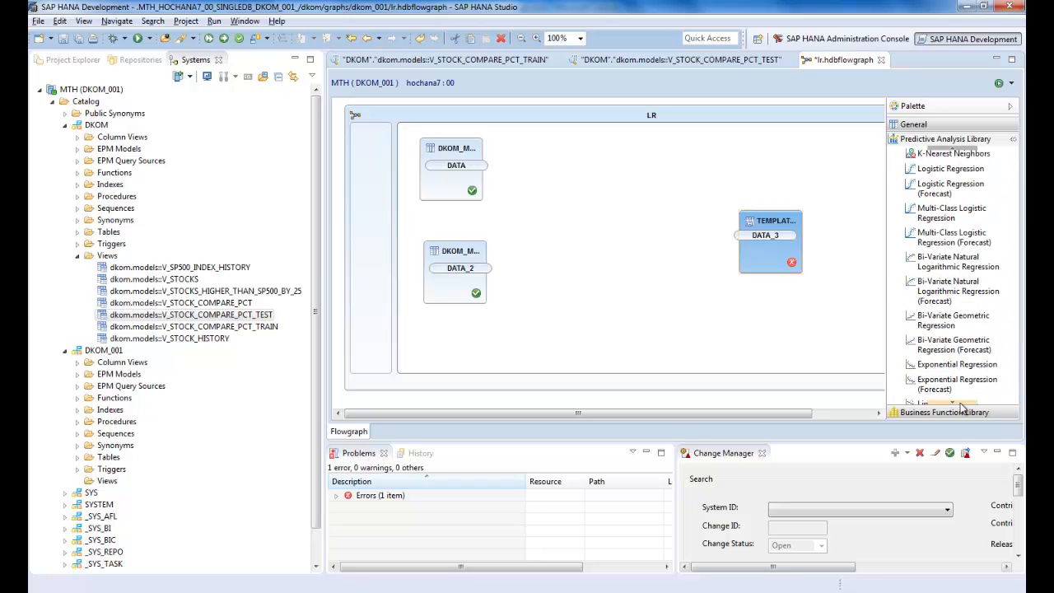
{"action": "left_click", "coordinate": [961, 407]}
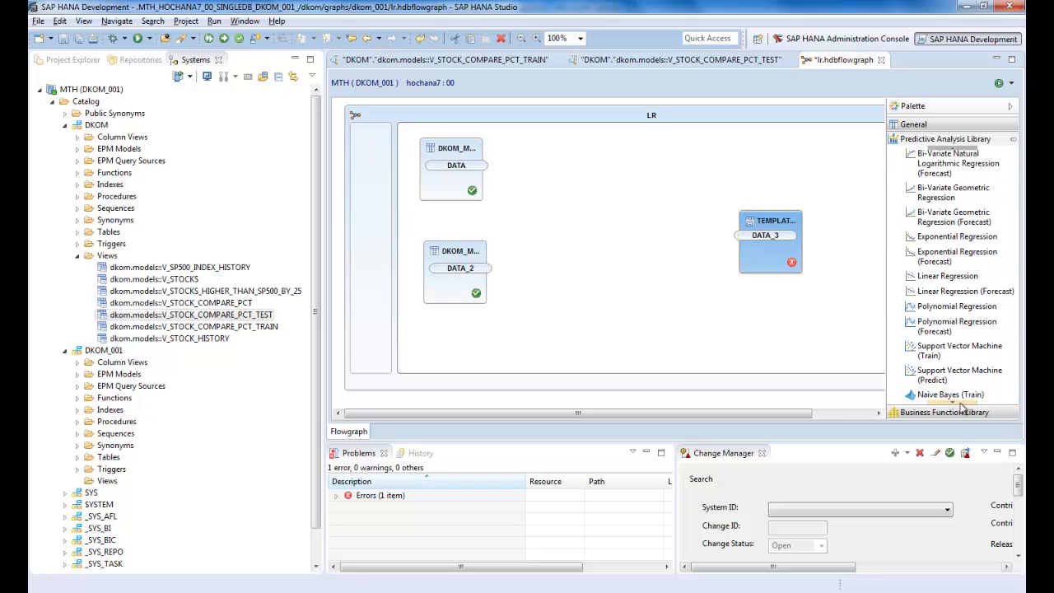
{"action": "left_click_drag", "start_coordinate": [955, 275], "coordinate": [599, 182]}
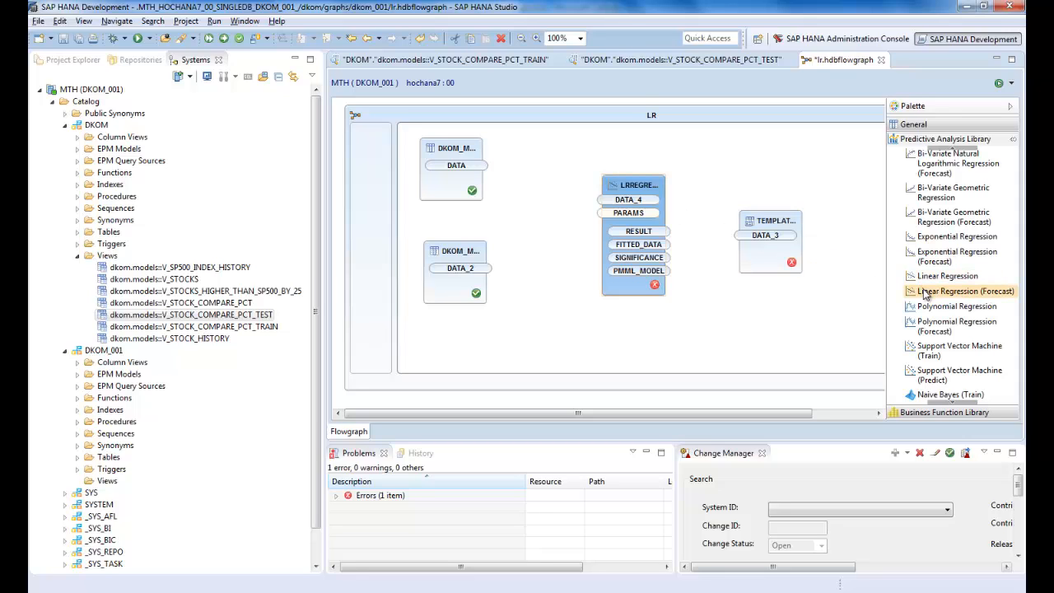
{"action": "left_click_drag", "start_coordinate": [932, 301], "coordinate": [627, 313]}
Step: Connect the training data to the Linear Regression input and its RESULT to the forecast node's COEFFICIENT, shifting the forecast node aside
{"action": "mouse_move", "coordinate": [486, 148]}
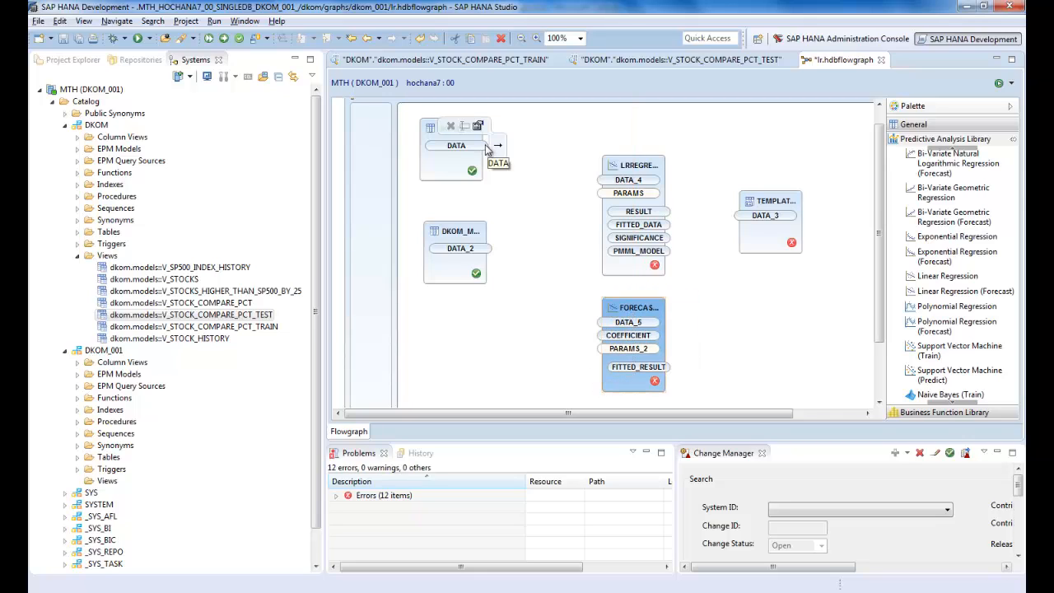
{"action": "left_click_drag", "start_coordinate": [498, 148], "coordinate": [608, 183]}
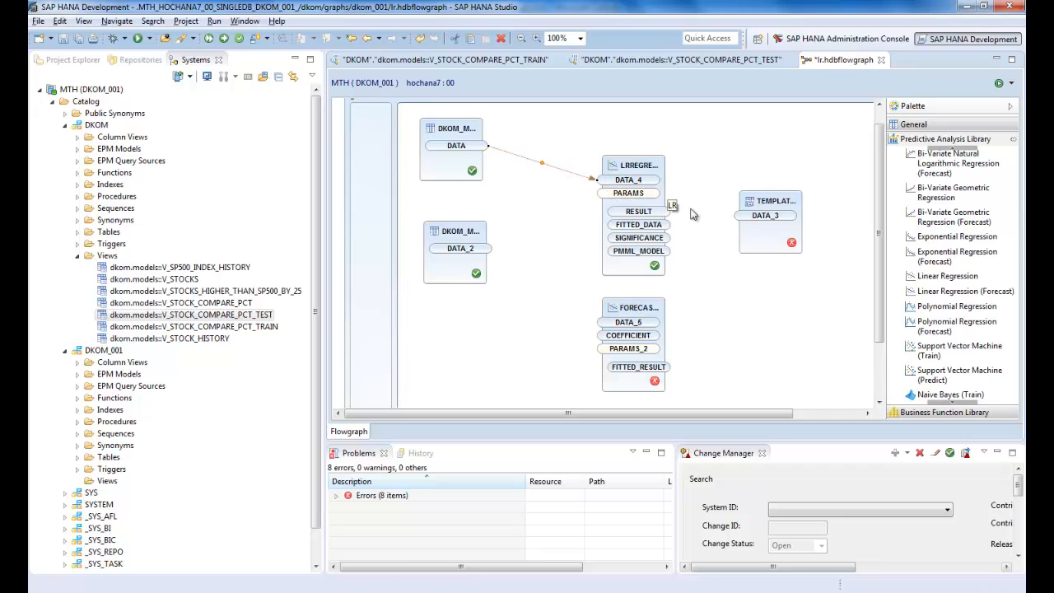
{"action": "mouse_move", "coordinate": [667, 216]}
{"action": "left_click_drag", "start_coordinate": [680, 211], "coordinate": [607, 339]}
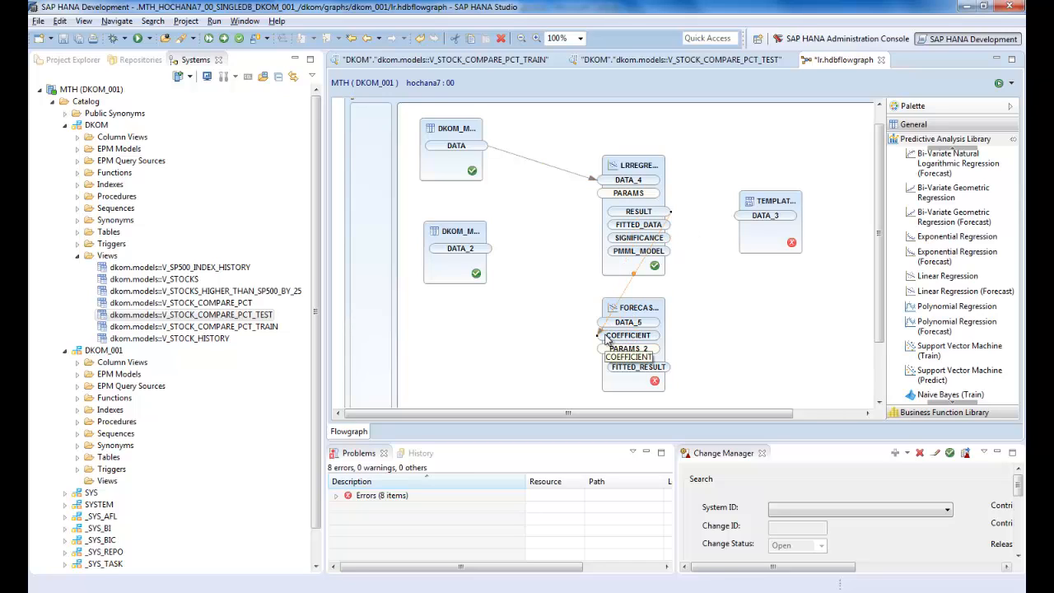
{"action": "left_click", "coordinate": [638, 312]}
{"action": "left_click_drag", "start_coordinate": [692, 311], "coordinate": [692, 312]}
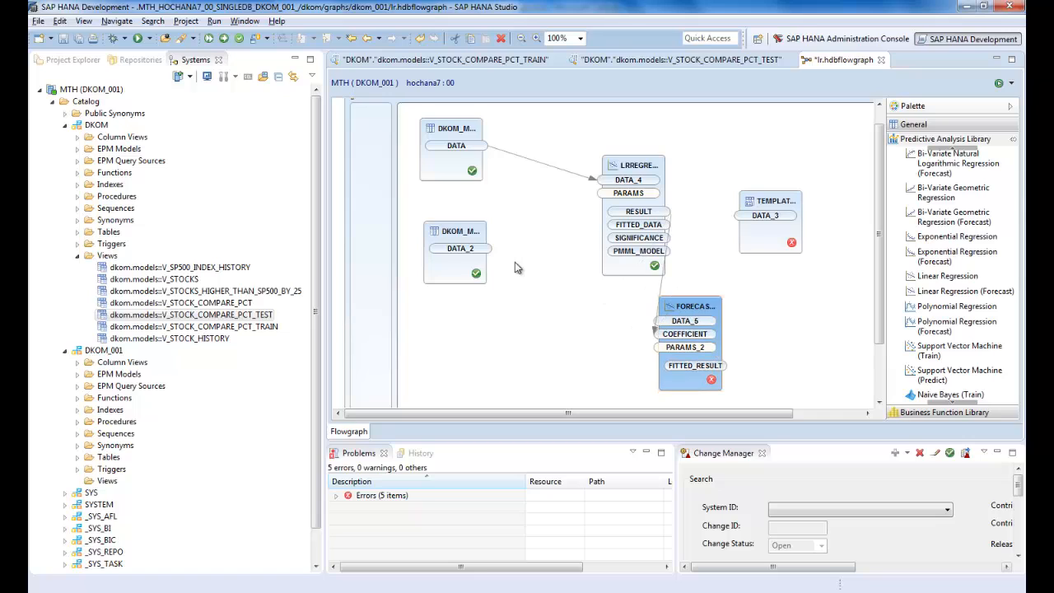
Step: Connect the test data to the forecast node's data input and its FITTED_RESULT to the template-table sink
{"action": "mouse_move", "coordinate": [482, 248]}
{"action": "left_click_drag", "start_coordinate": [503, 251], "coordinate": [664, 325]}
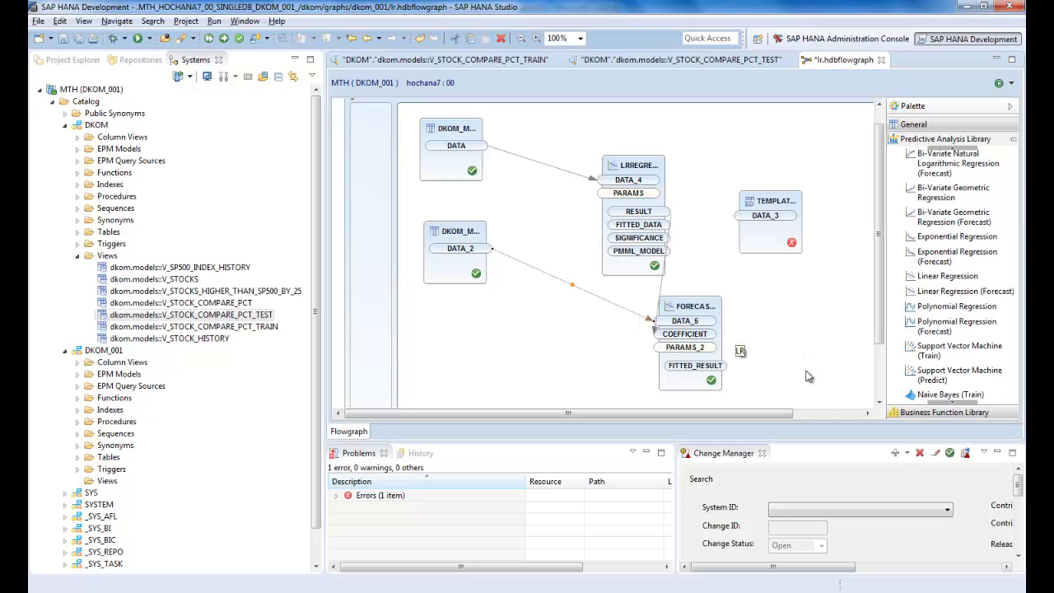
{"action": "left_click_drag", "start_coordinate": [726, 368], "coordinate": [771, 228]}
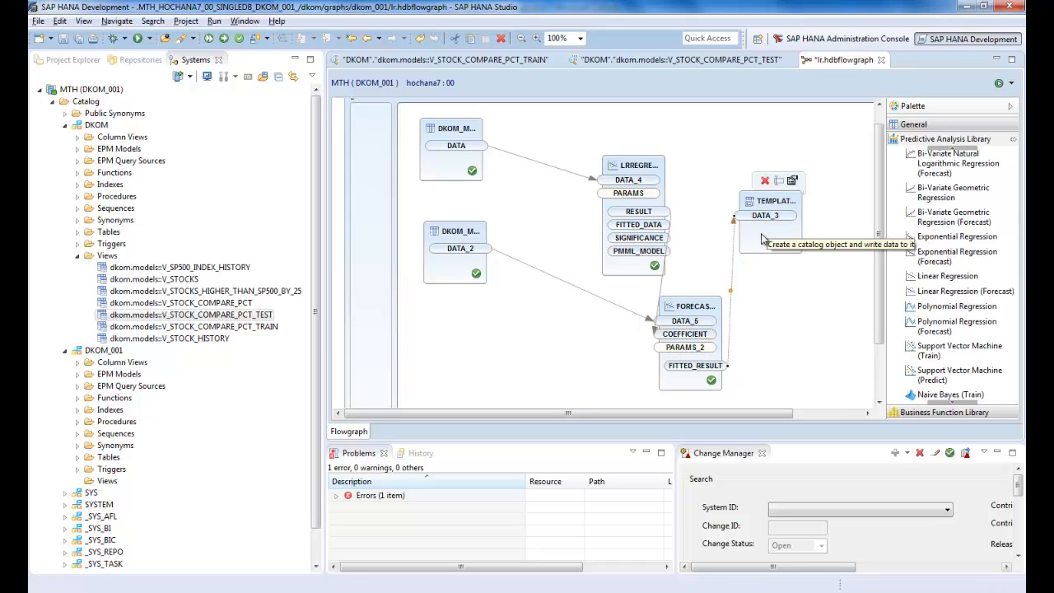
Step: Set the template sink's catalog object to LR_FITTED_RESULTS and authoring schema to DKOM_001, and enable Truncate Table
{"action": "right_click", "coordinate": [762, 241]}
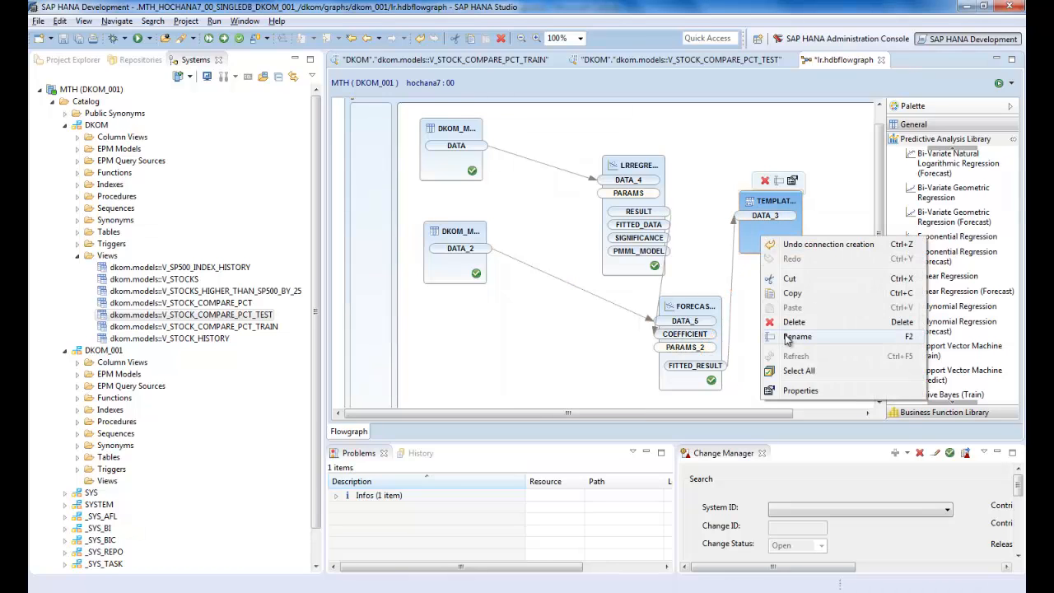
{"action": "left_click", "coordinate": [801, 391]}
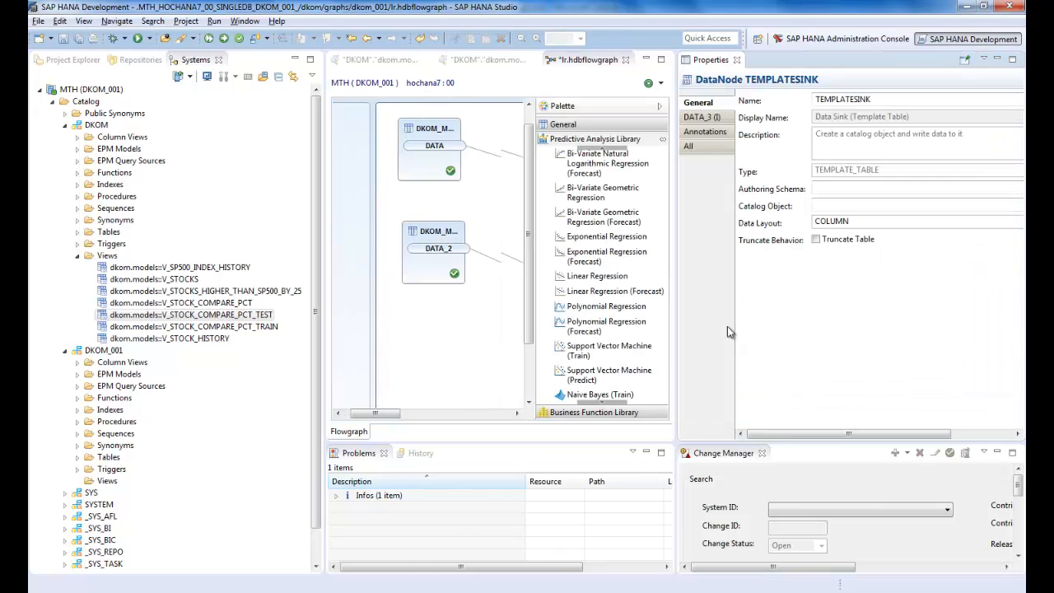
{"action": "left_click", "coordinate": [822, 204]}
{"action": "type", "text": "LR_FITTE"}
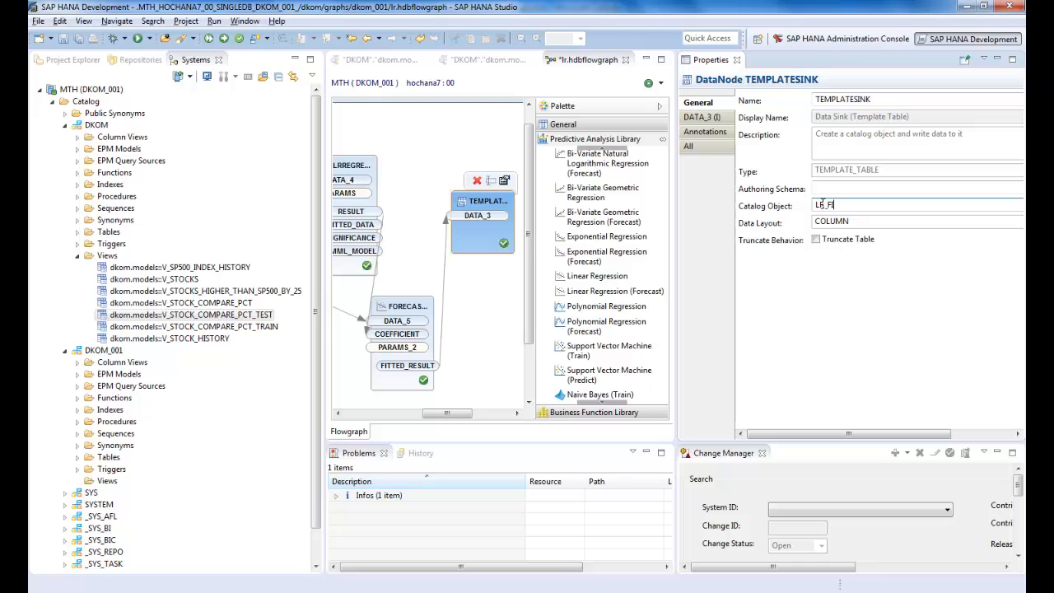
{"action": "type", "text": "D_RESULTS"}
{"action": "left_click", "coordinate": [859, 188]}
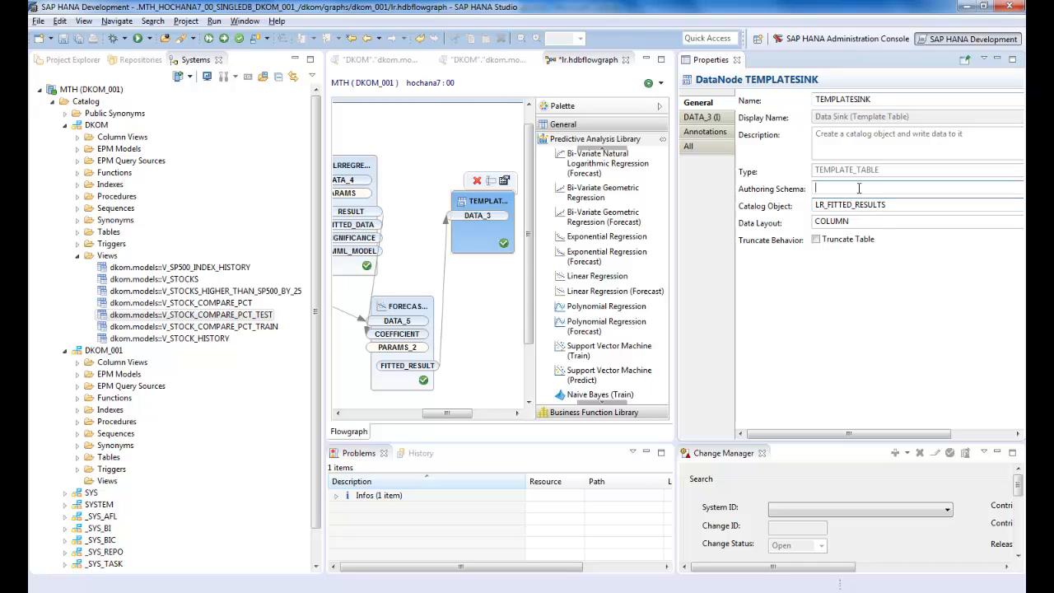
{"action": "type", "text": "DKOM_001"}
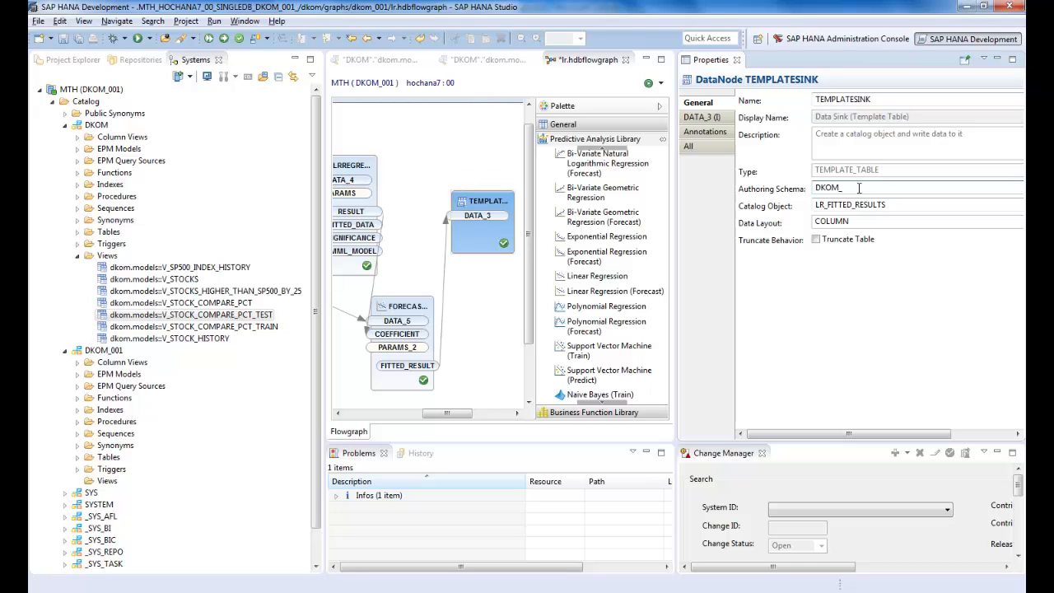
{"action": "left_click", "coordinate": [816, 240]}
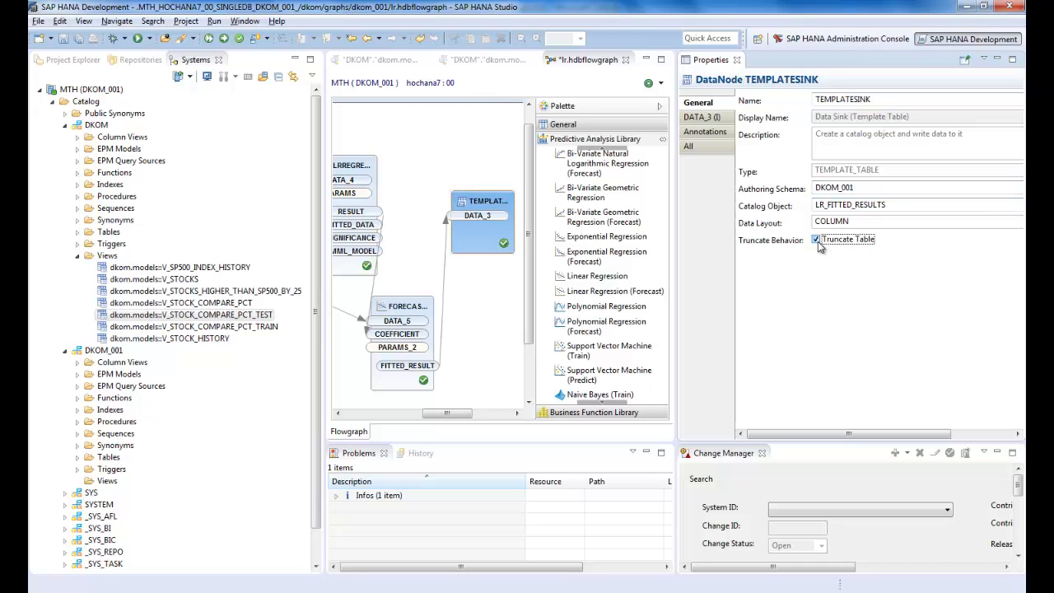
{"action": "left_click", "coordinate": [737, 61]}
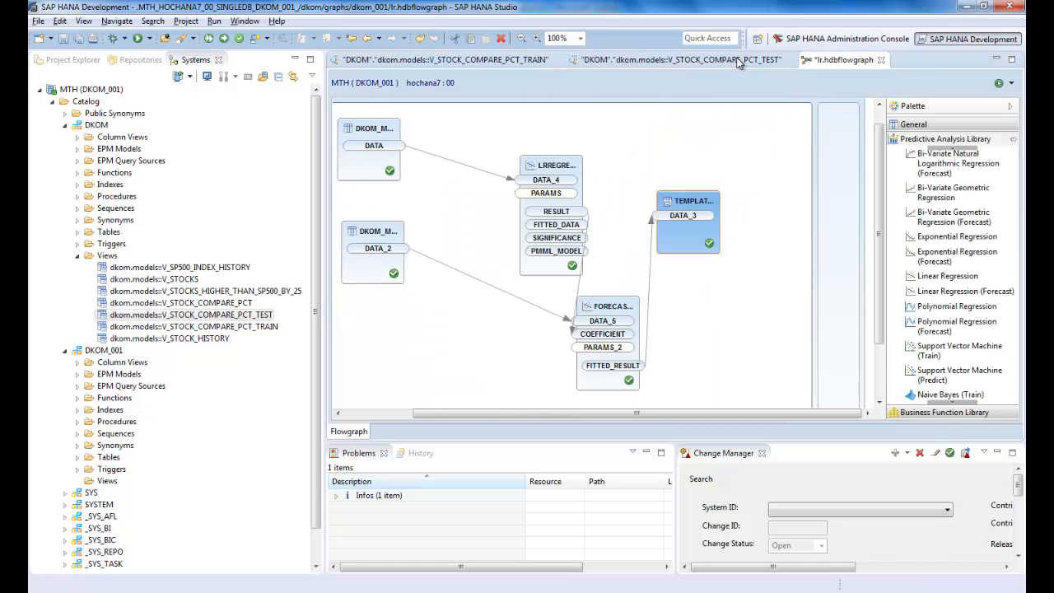
Step: Set the target schema of the LR flowgraph container to DKOM_001
{"action": "right_click", "coordinate": [672, 140]}
{"action": "left_click", "coordinate": [711, 292]}
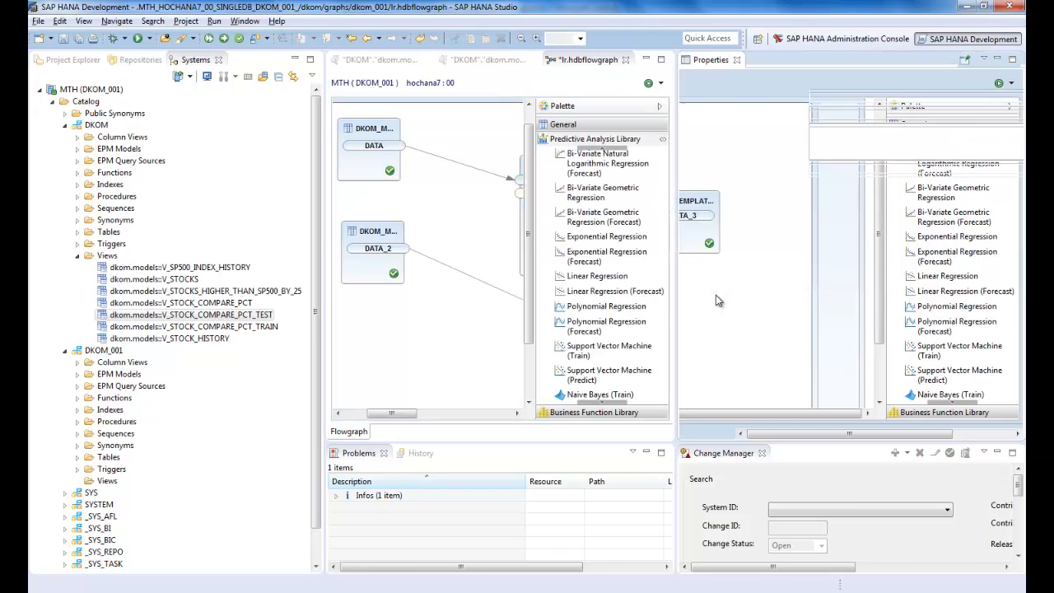
{"action": "left_click_drag", "start_coordinate": [849, 171], "coordinate": [800, 173]}
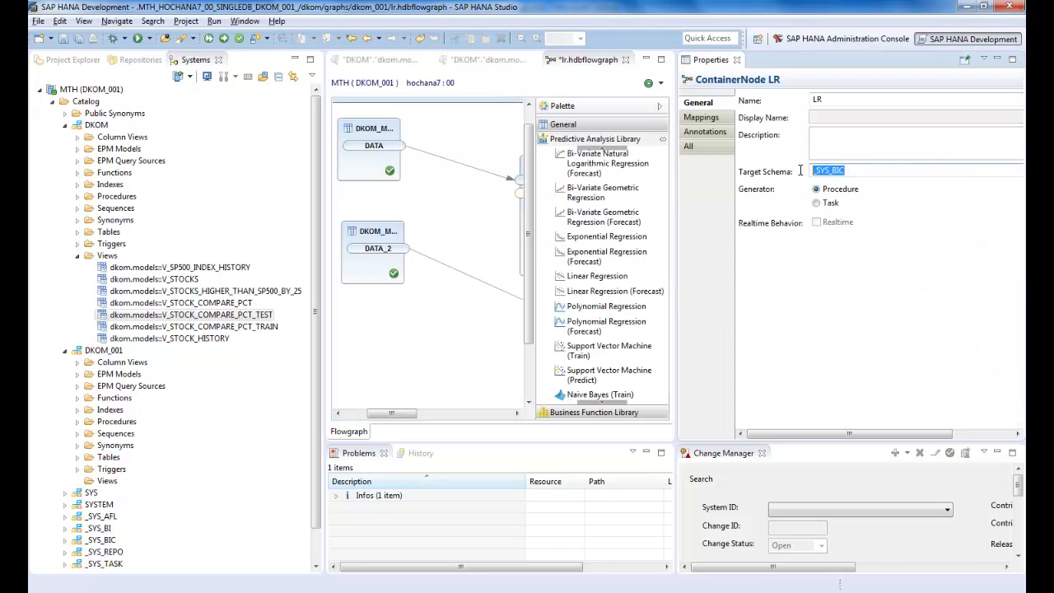
{"action": "type", "text": "DKOM_"}
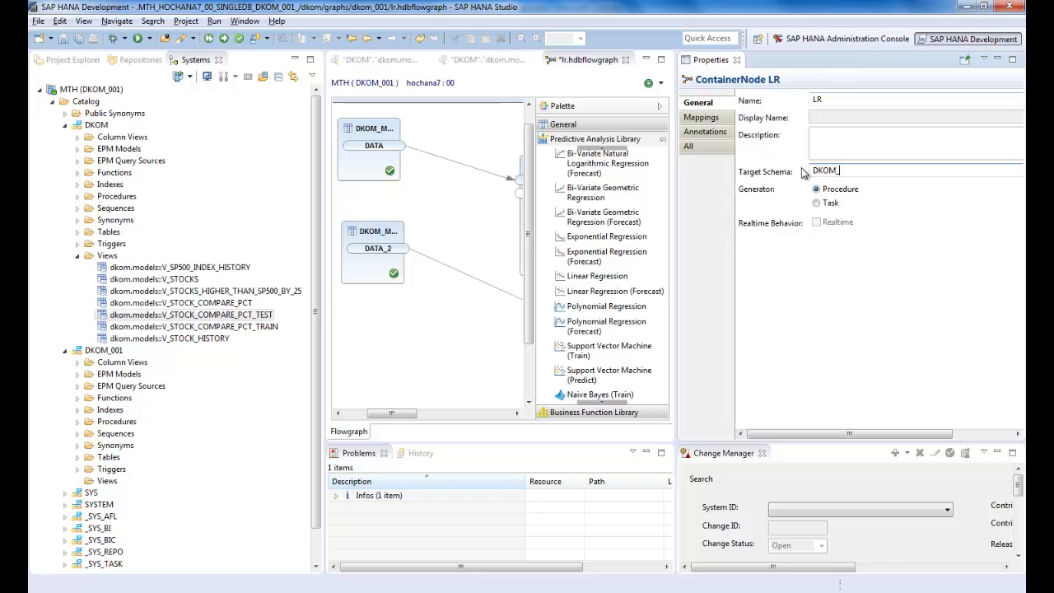
{"action": "type", "text": "001"}
{"action": "left_click", "coordinate": [737, 60]}
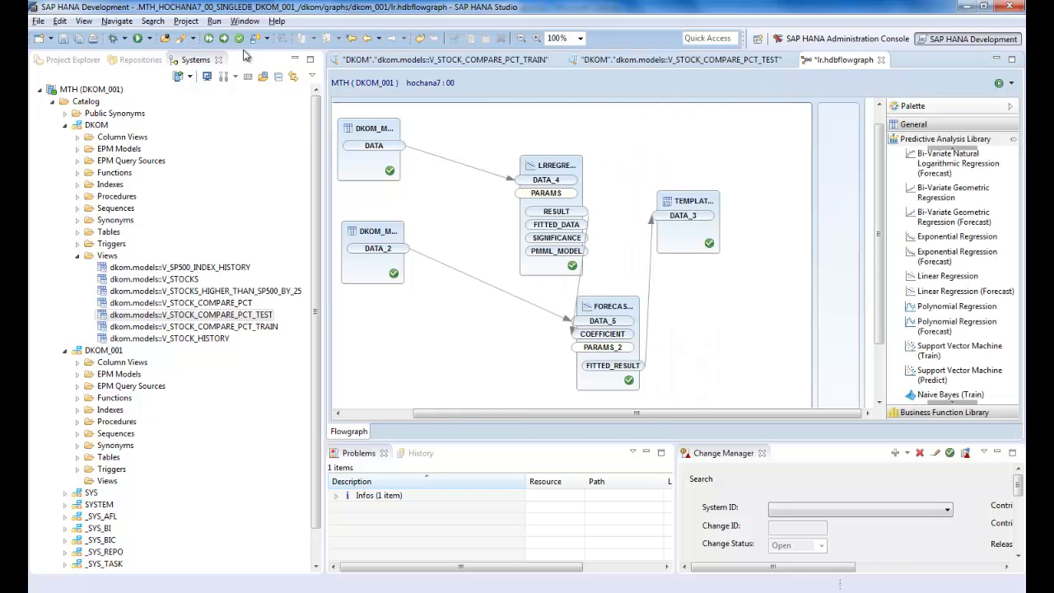
Step: Activate the lr flowgraph and open its generated procedure call in the SQL editor
{"action": "left_click", "coordinate": [223, 39]}
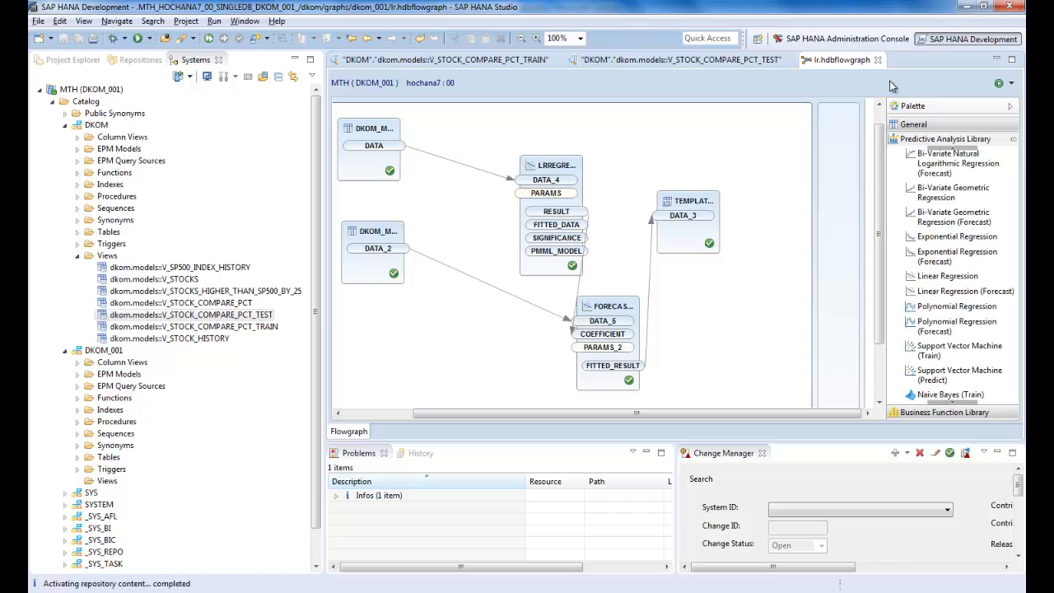
{"action": "left_click", "coordinate": [1011, 83]}
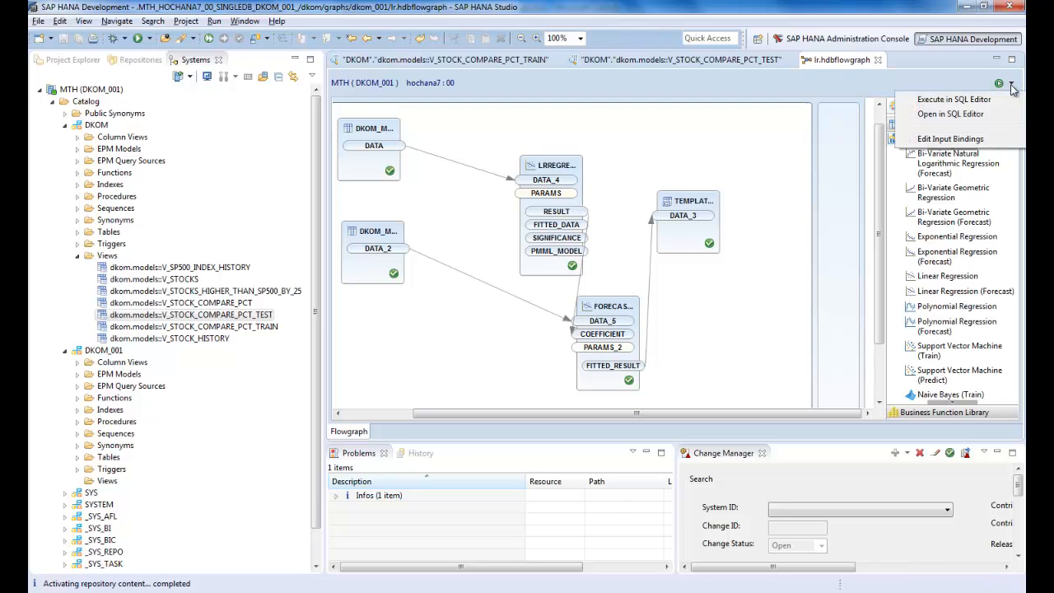
{"action": "left_click", "coordinate": [979, 114]}
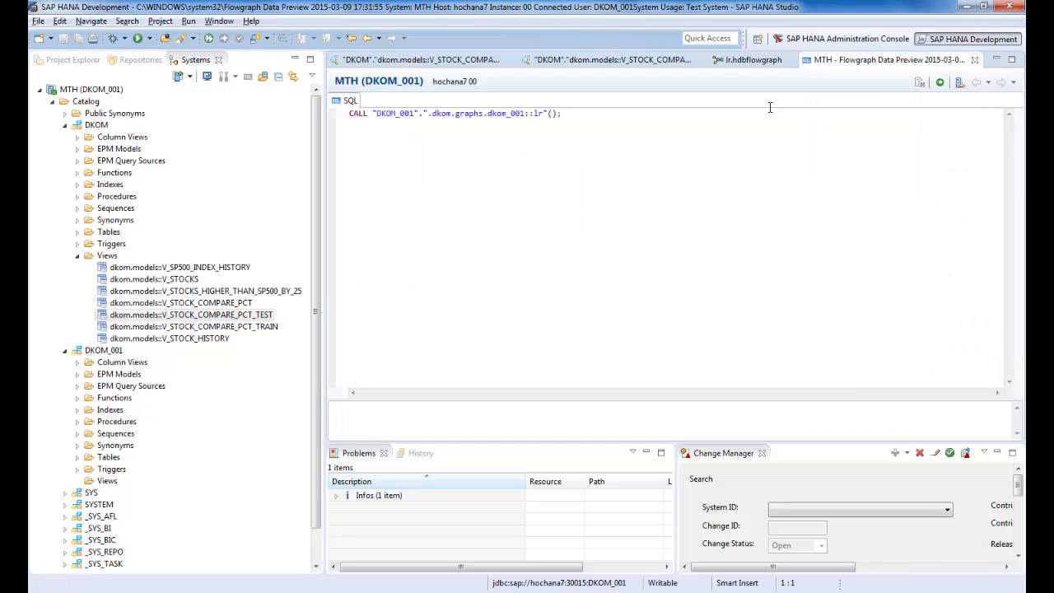
Step: Correct the call to "DKOM_001"."dkom.graphs.dkom_001::lr"() by removing the procedure name's leading dot, and execute it
{"action": "left_click", "coordinate": [433, 113]}
{"action": "key", "text": "BackSpace"}
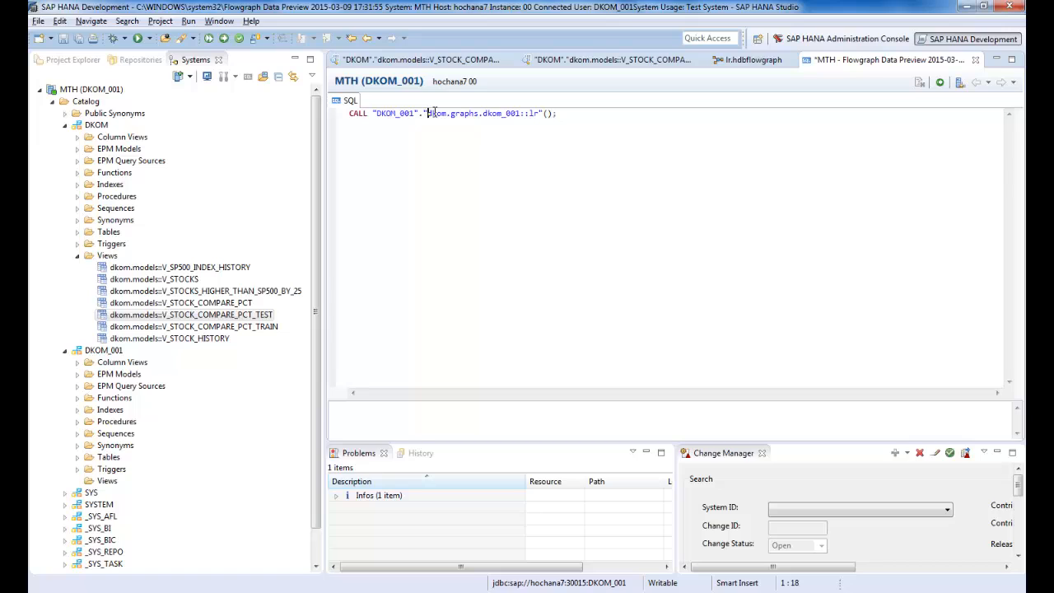
{"action": "key", "text": "F8"}
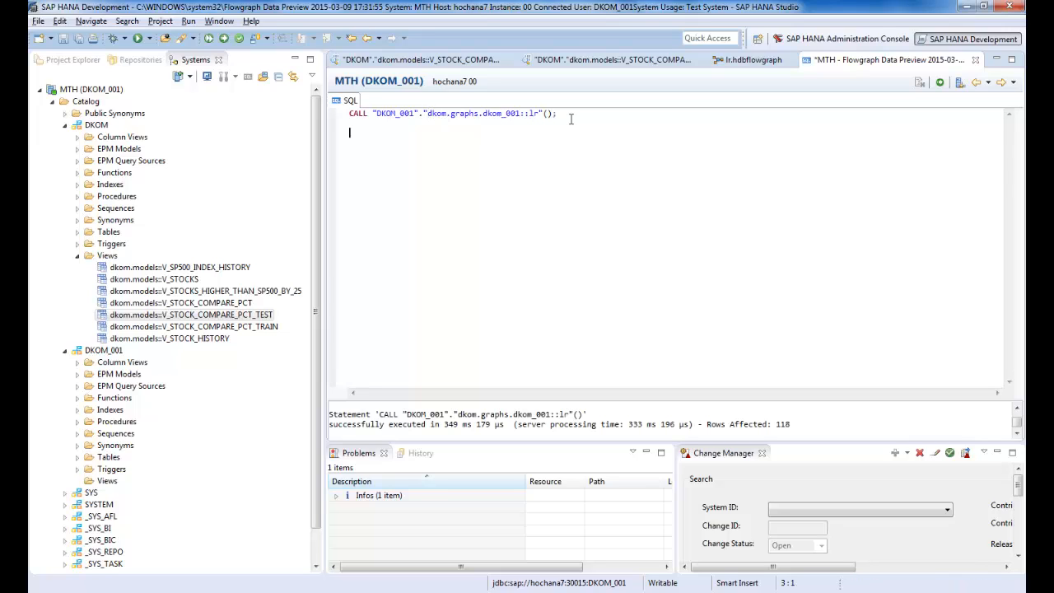
Step: Paste and execute only the statement creating view FORECAST_VS_ACTUAL, joining LR_FITTED_RESULTS with V_STOCK_COMPARE_PCT on ID for C_SYMBOL 'LEN' and A_SYMBOL 'DHI'
{"action": "type", "text": "CREATE VIEW FORECAST_VS_ACTUAL AS SELECT YI AS FORECAST_CHANGE, C_CHANGE AS ACTUAL_CHANGE, A.C_SYMBOL, A.TDATE     FROM     \"LR_FITTED_RESULTS\" F,     \"dkom.models::V_STOCK_COMPARE_PCT\" A     WHERE A.ID=F.ID     AND A.C_SYMBOL='LEN' AND A.A_SYMBOL='DHI'"}
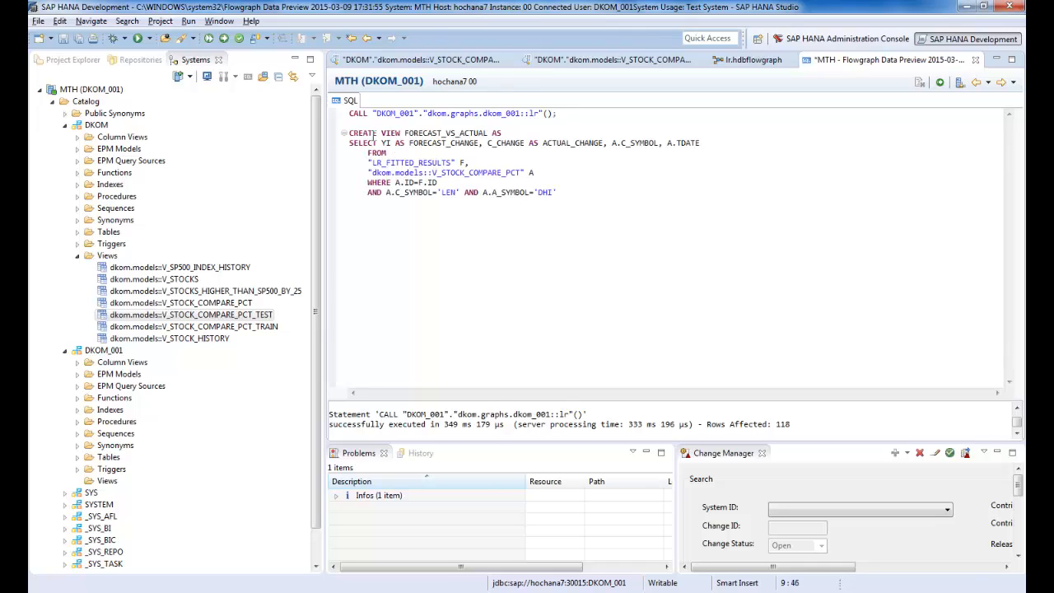
{"action": "left_click_drag", "start_coordinate": [350, 133], "coordinate": [580, 220]}
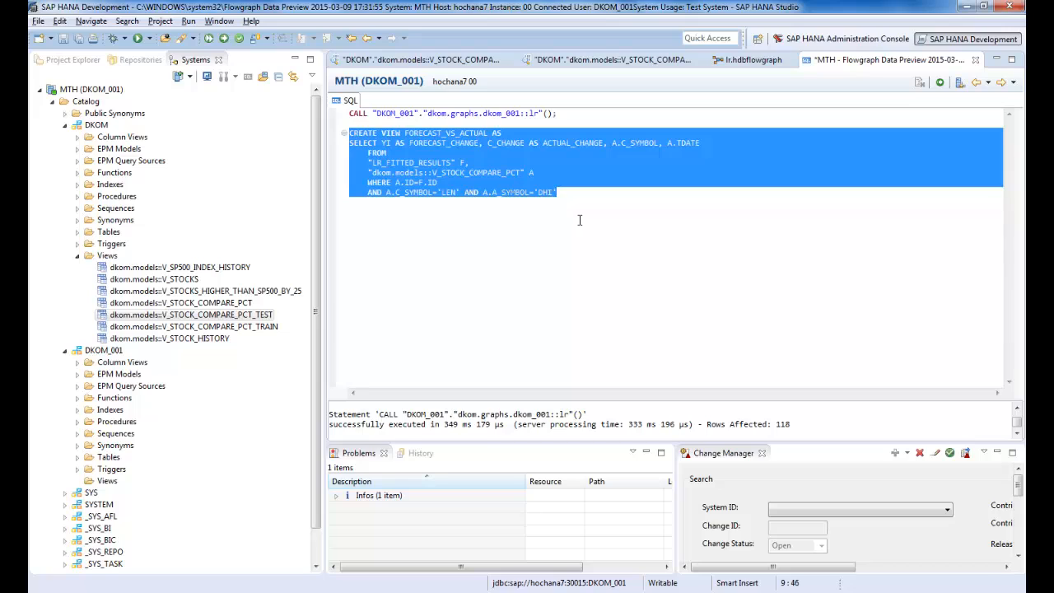
{"action": "key", "text": "F8"}
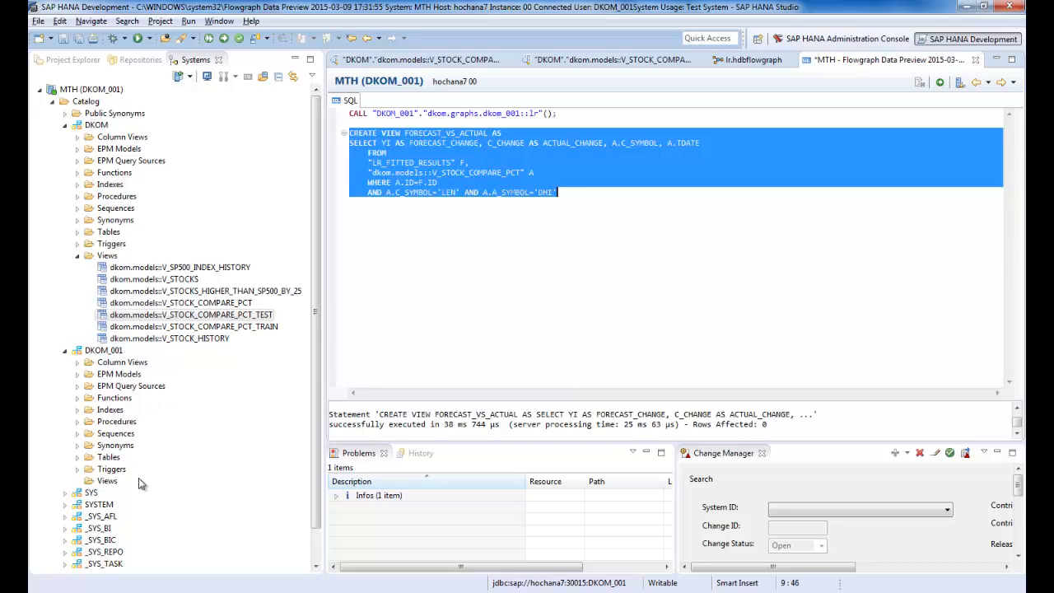
Step: Refresh the Views of schema DKOM_001 and open the data preview of FORECAST_VS_ACTUAL
{"action": "left_click", "coordinate": [108, 481]}
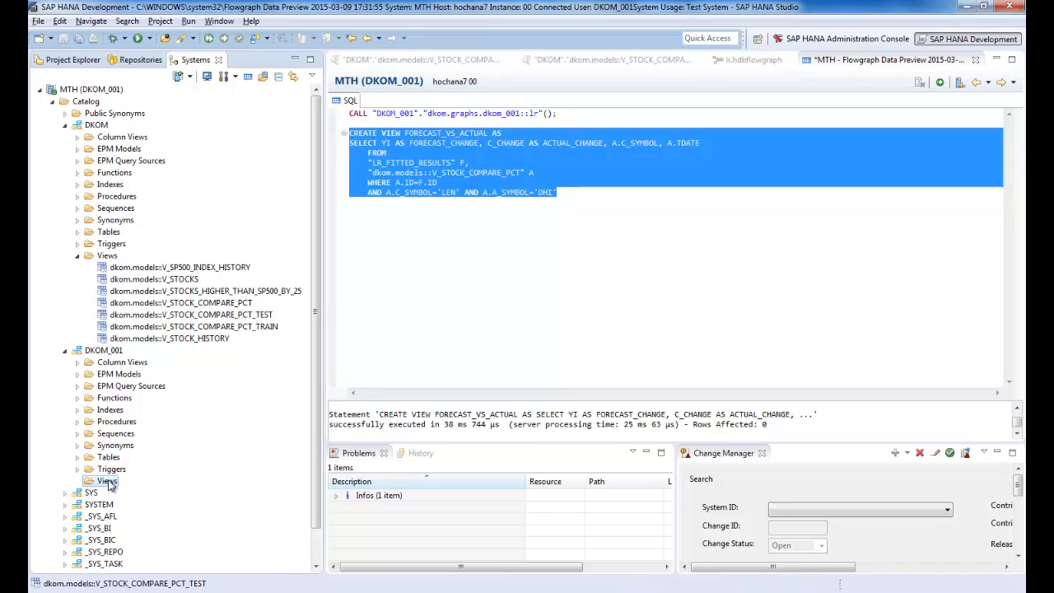
{"action": "right_click", "coordinate": [108, 481]}
{"action": "left_click", "coordinate": [159, 416]}
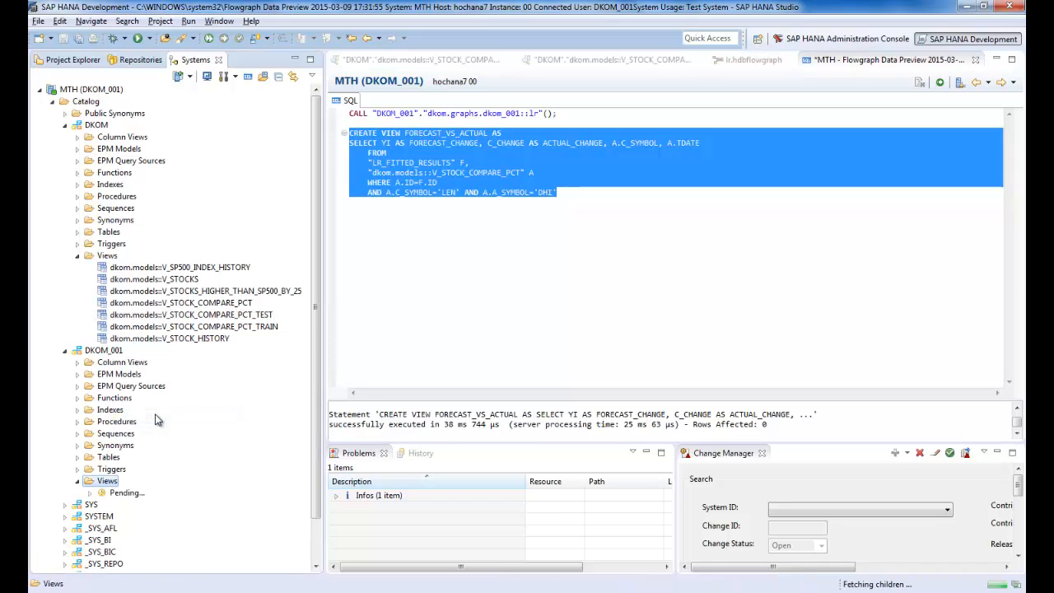
{"action": "right_click", "coordinate": [153, 492]}
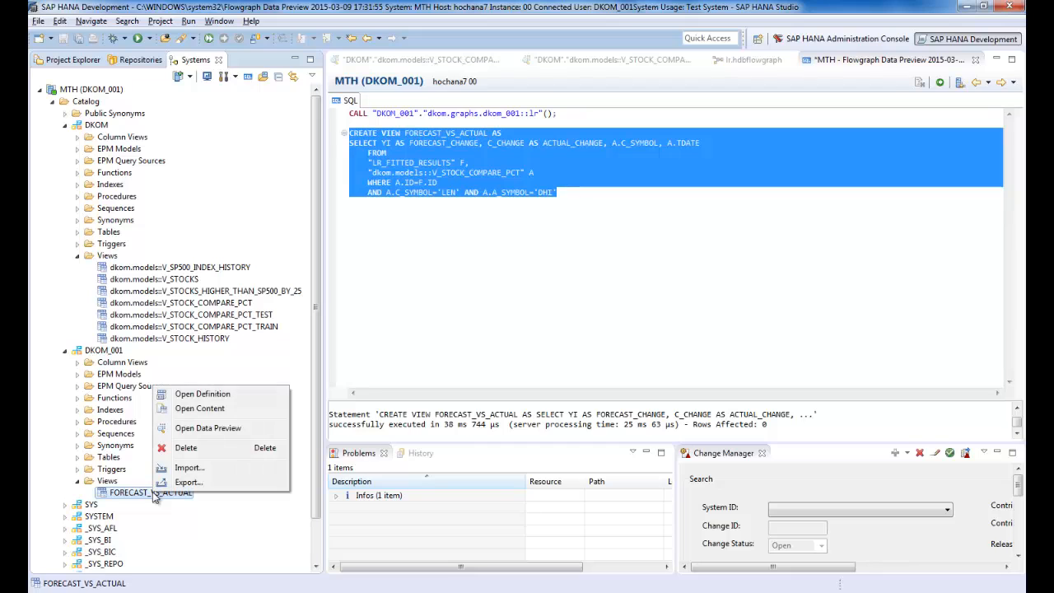
{"action": "left_click", "coordinate": [208, 428]}
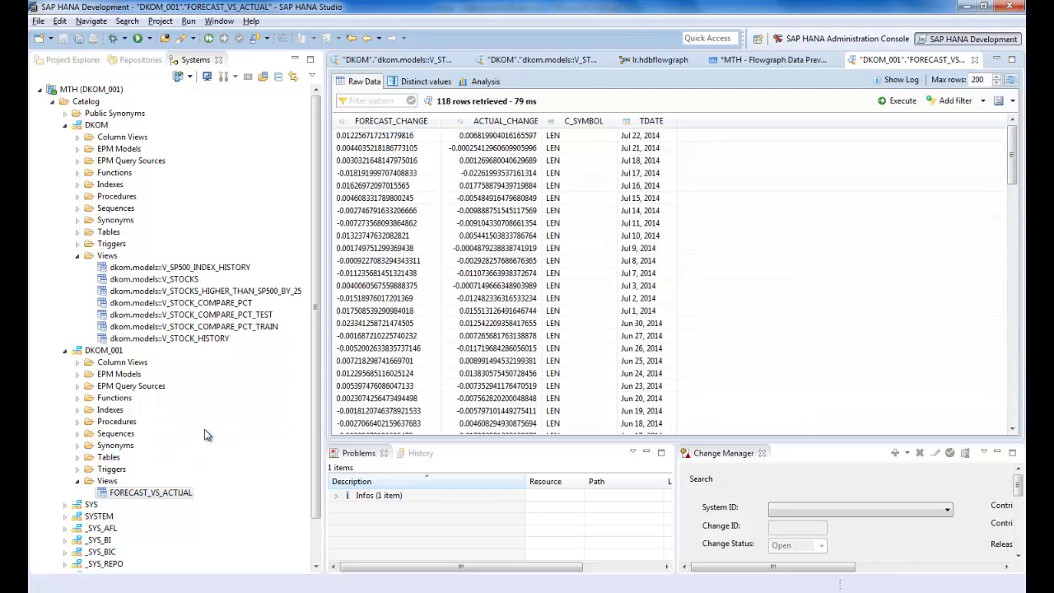
Step: Analyze the previewed data as a line chart with TDATE as label and FORECAST_CHANGE and ACTUAL_CHANGE as values
{"action": "left_click", "coordinate": [482, 81]}
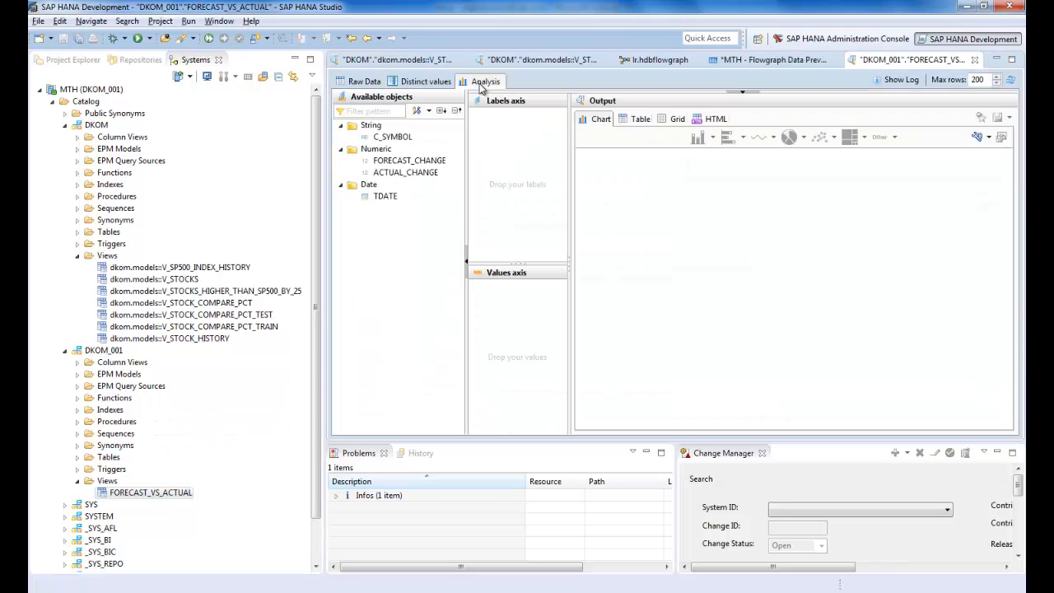
{"action": "left_click_drag", "start_coordinate": [400, 138], "coordinate": [482, 179]}
{"action": "left_click_drag", "start_coordinate": [385, 196], "coordinate": [517, 167]}
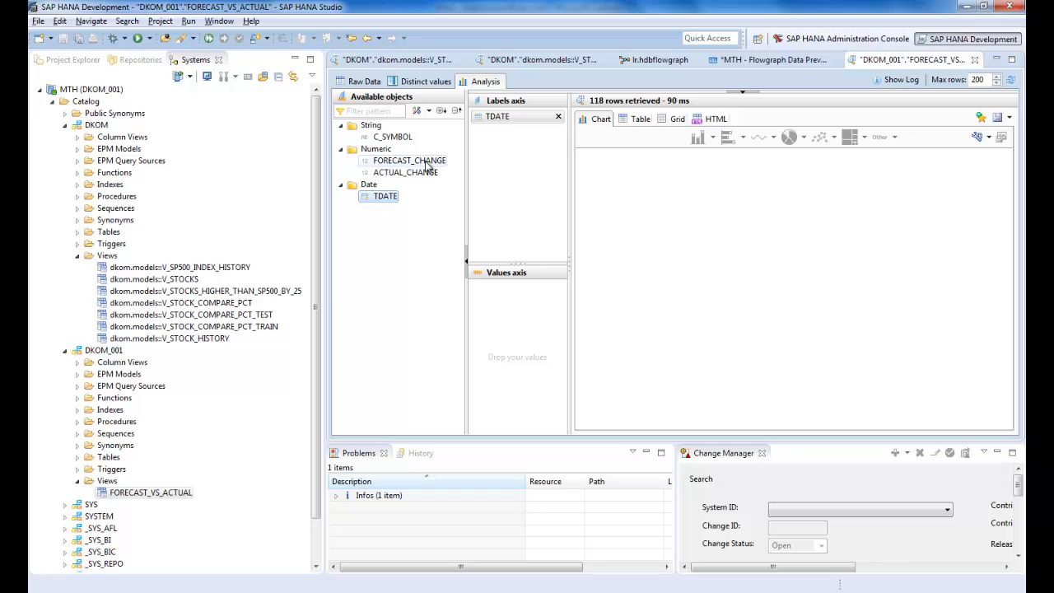
{"action": "left_click_drag", "start_coordinate": [428, 166], "coordinate": [517, 313]}
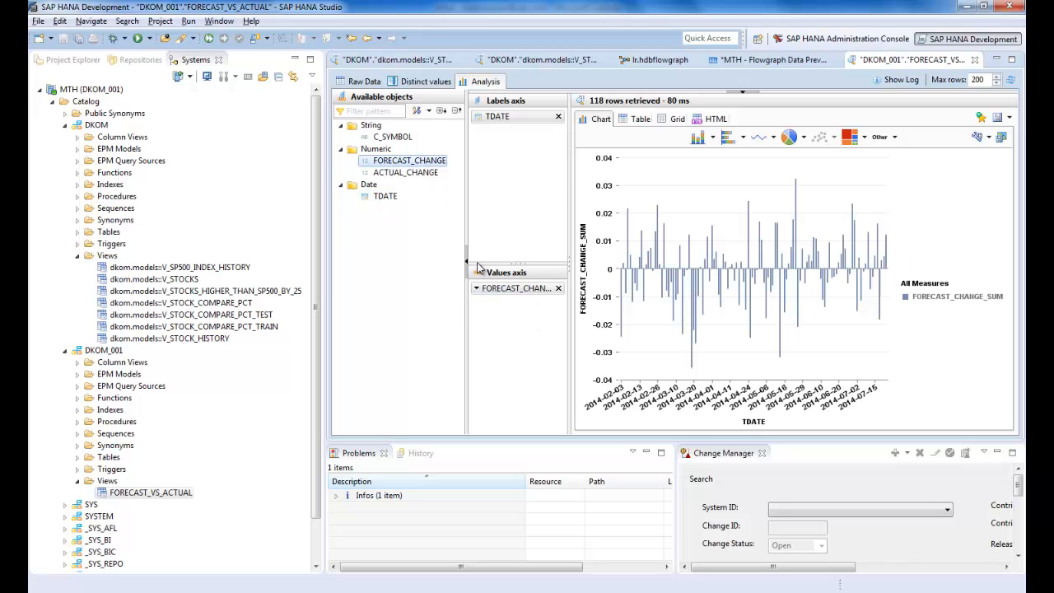
{"action": "left_click", "coordinate": [427, 179]}
{"action": "left_click_drag", "start_coordinate": [425, 178], "coordinate": [555, 360]}
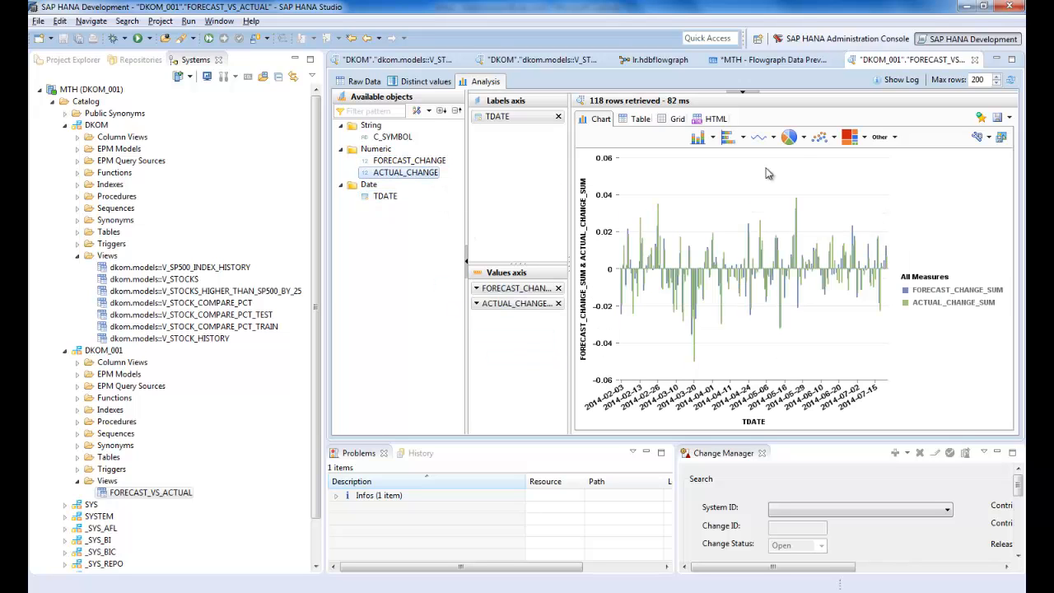
{"action": "left_click", "coordinate": [759, 140]}
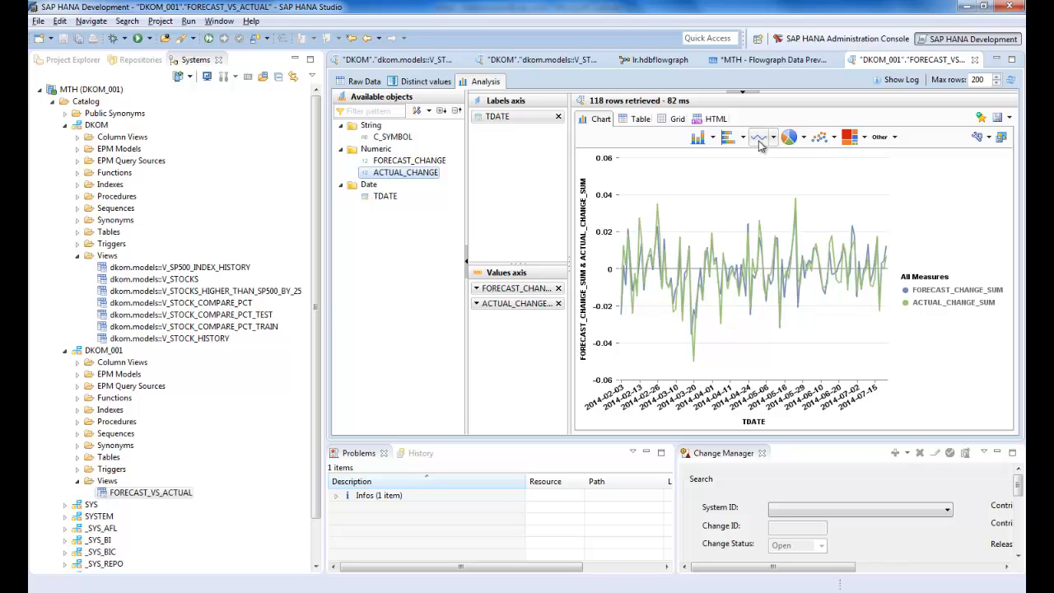